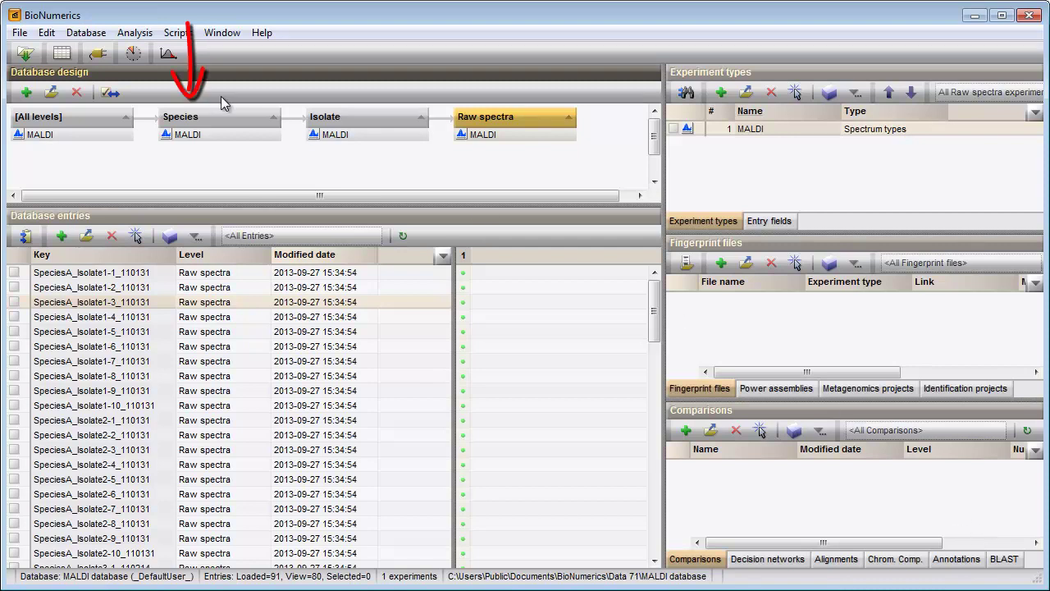
Step: Browse the Species-level and Isolate-level entries, then return to the raw spectra entries
{"action": "left_click", "coordinate": [216, 118]}
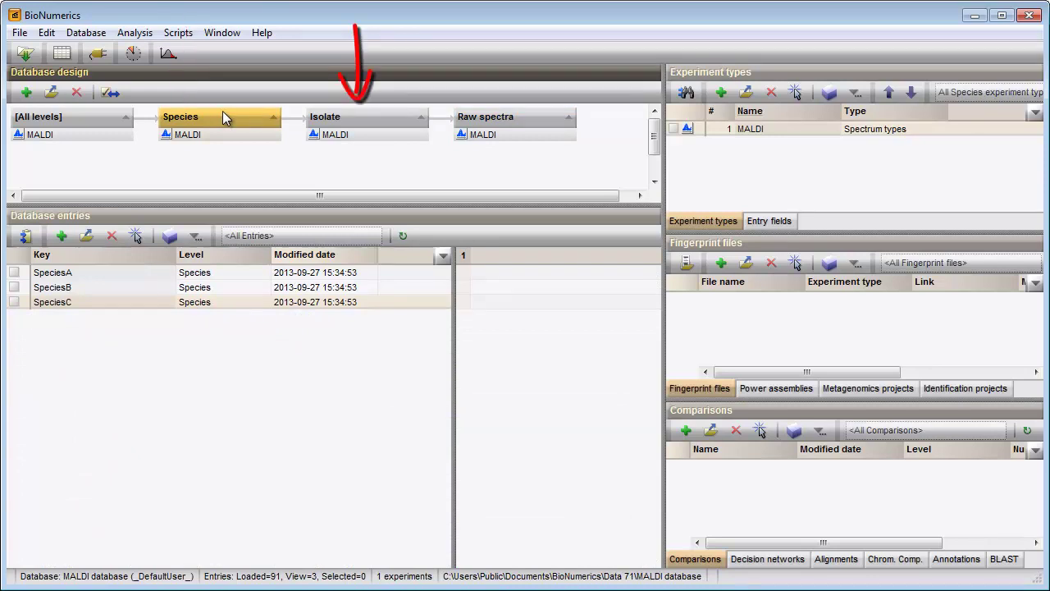
{"action": "left_click", "coordinate": [329, 115]}
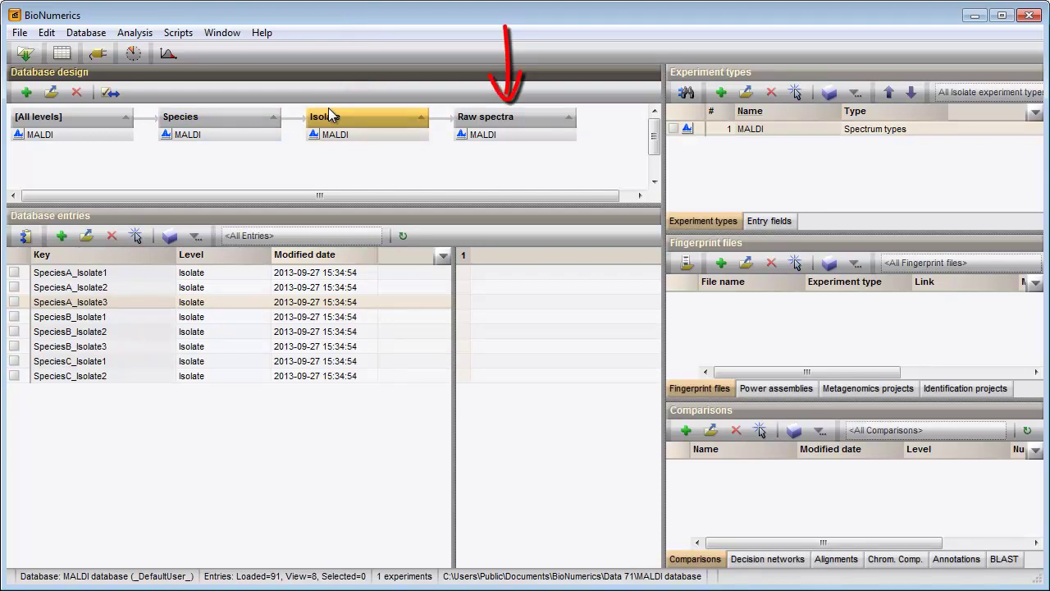
{"action": "left_click", "coordinate": [485, 118]}
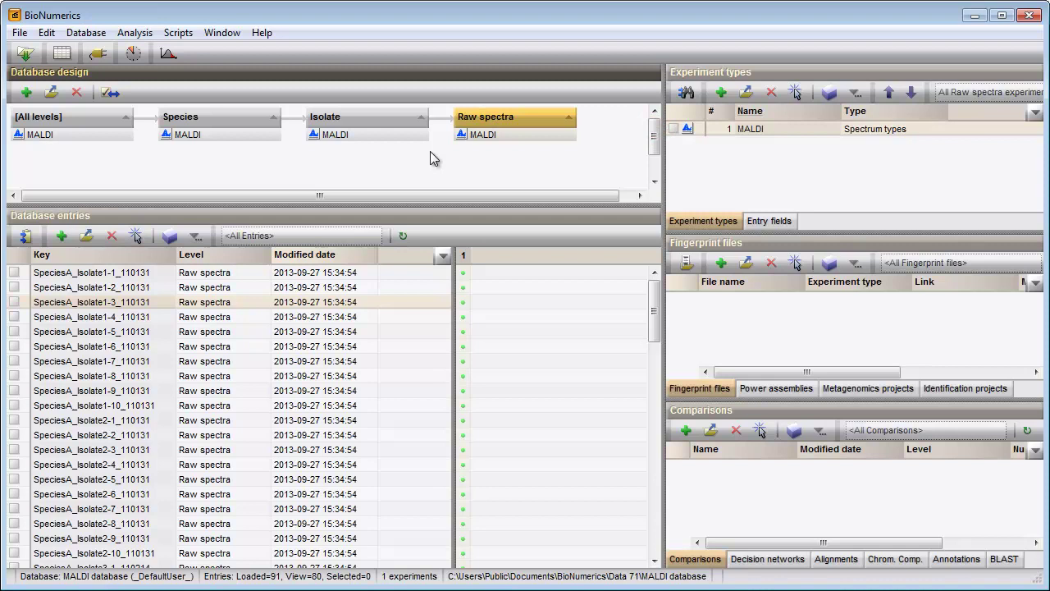
Step: Select all 80 raw spectra entries and start Spectrum types > Summarize
{"action": "left_click", "coordinate": [212, 362]}
{"action": "key", "text": "ctrl+a"}
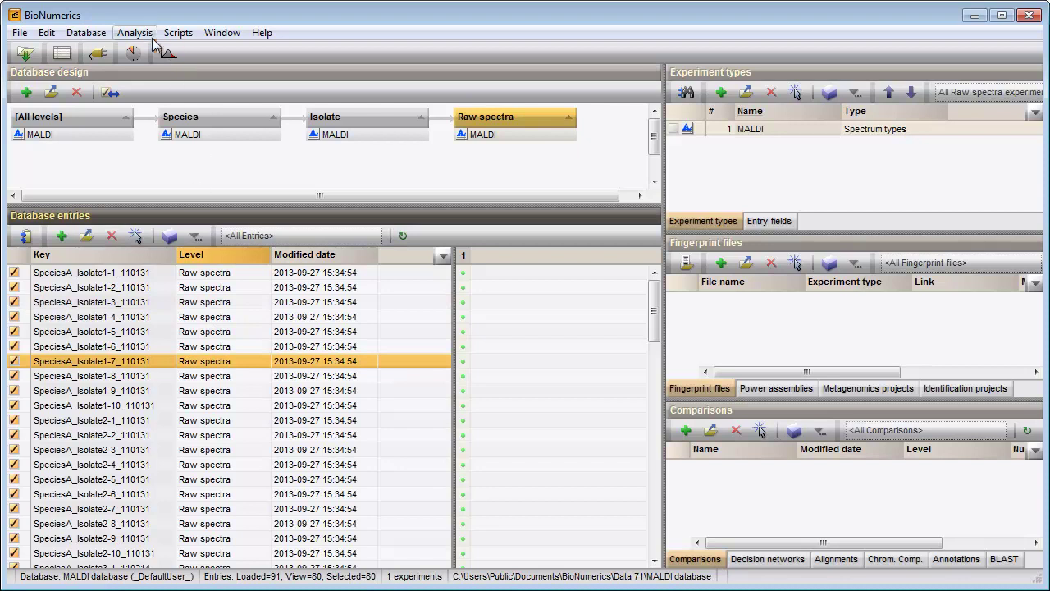
{"action": "left_click", "coordinate": [143, 39]}
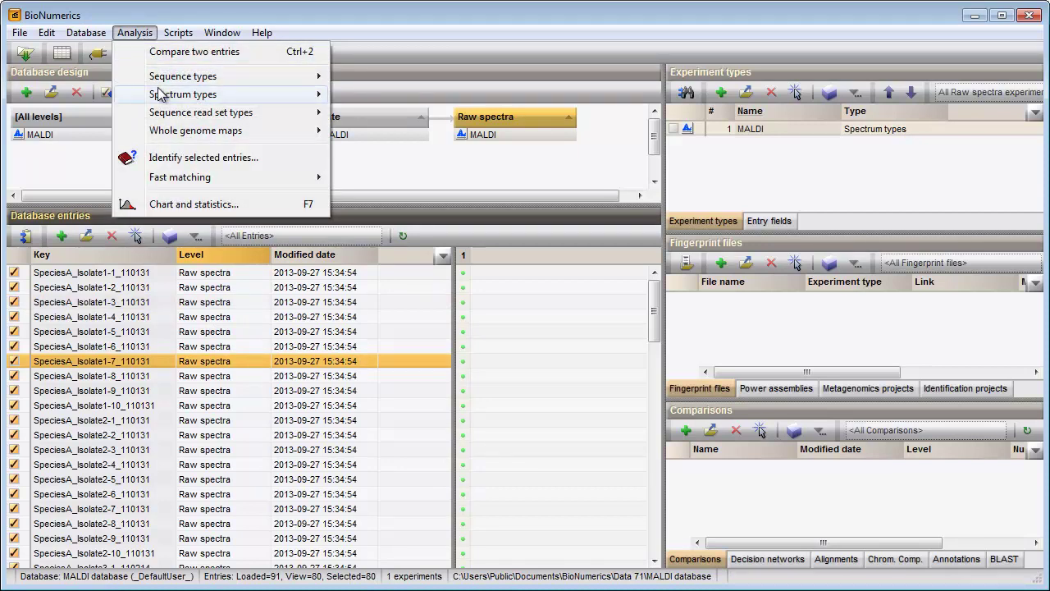
{"action": "mouse_move", "coordinate": [161, 95]}
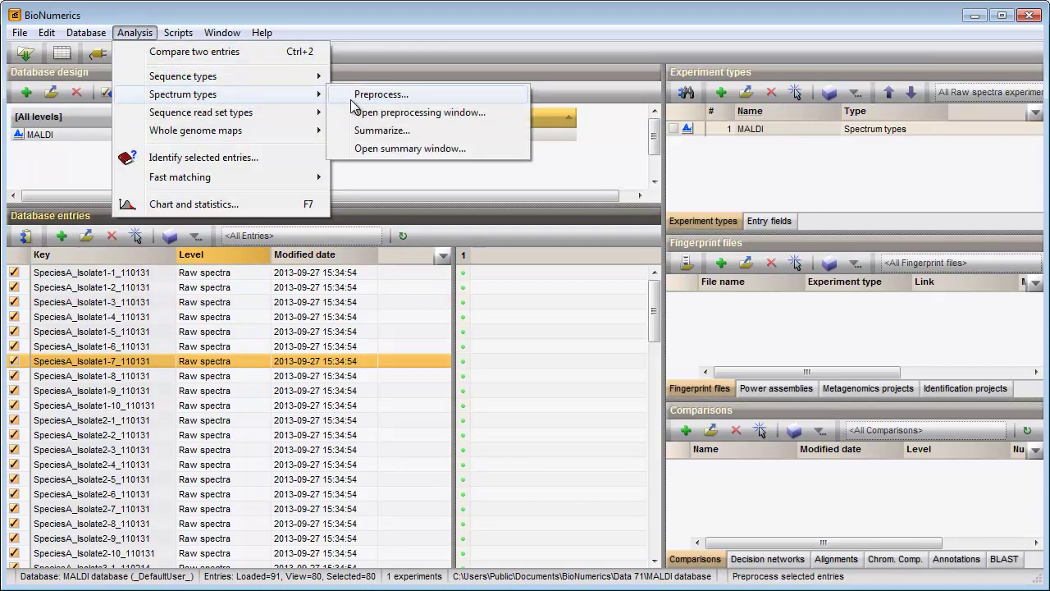
{"action": "left_click", "coordinate": [362, 133]}
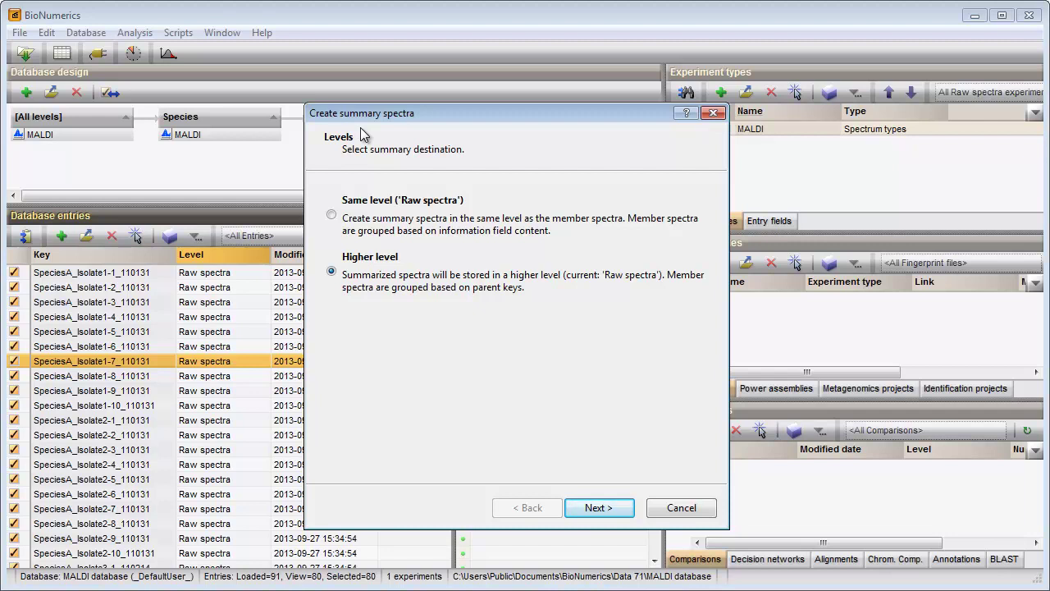
Step: Summarize to the higher Isolate level, keeping MALDI, using the Replicates (technical) workflow
{"action": "left_click", "coordinate": [589, 506]}
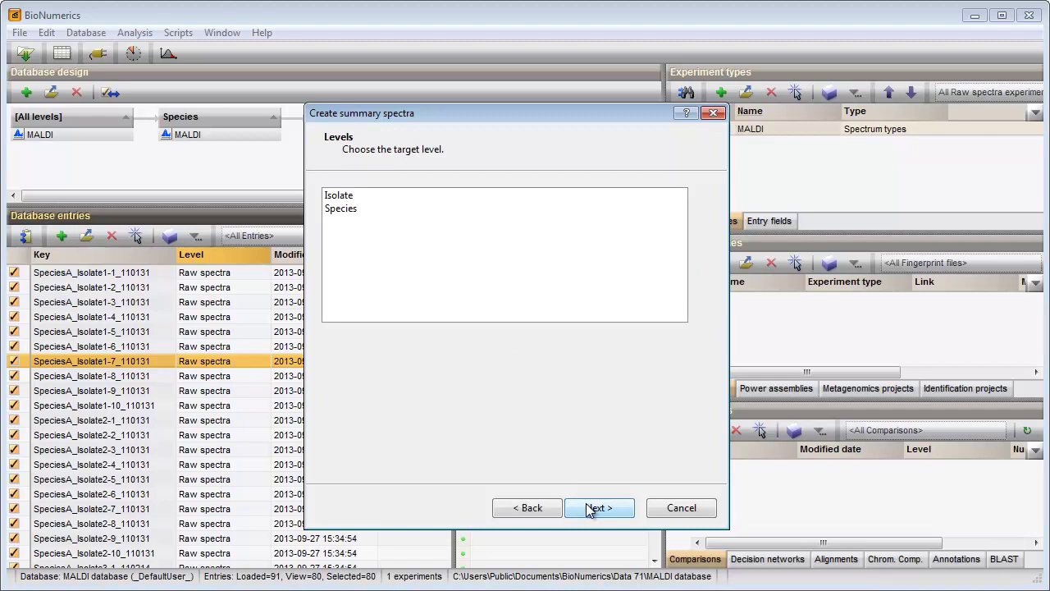
{"action": "left_click", "coordinate": [349, 197]}
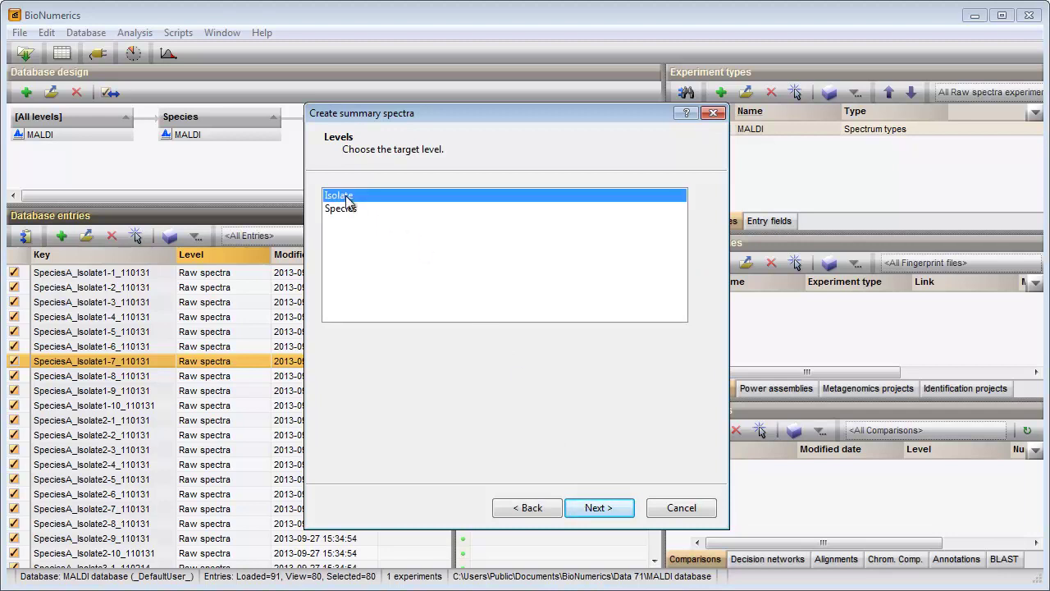
{"action": "left_click", "coordinate": [597, 510]}
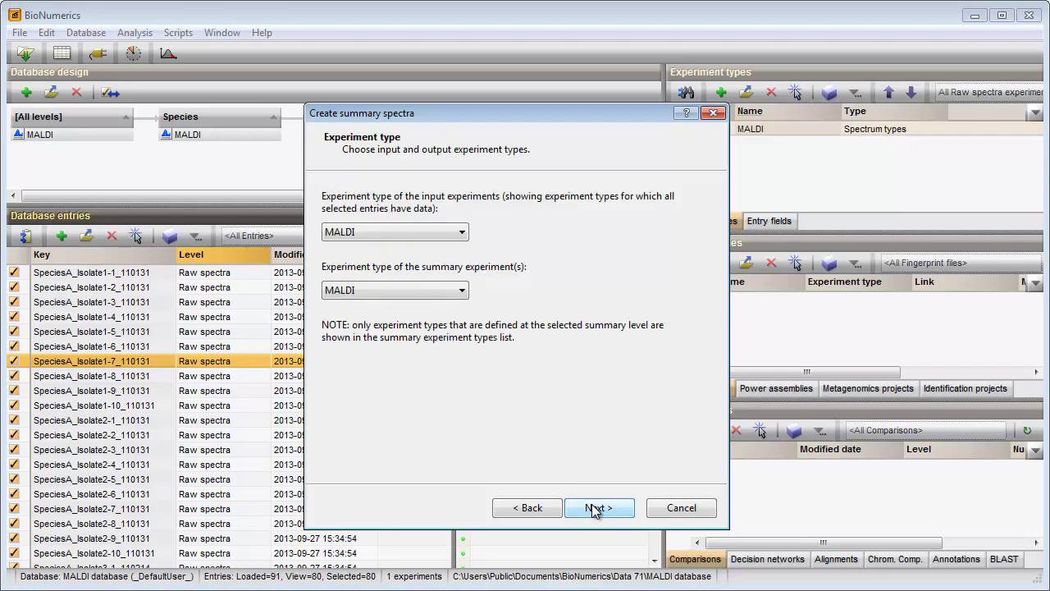
{"action": "left_click", "coordinate": [594, 509]}
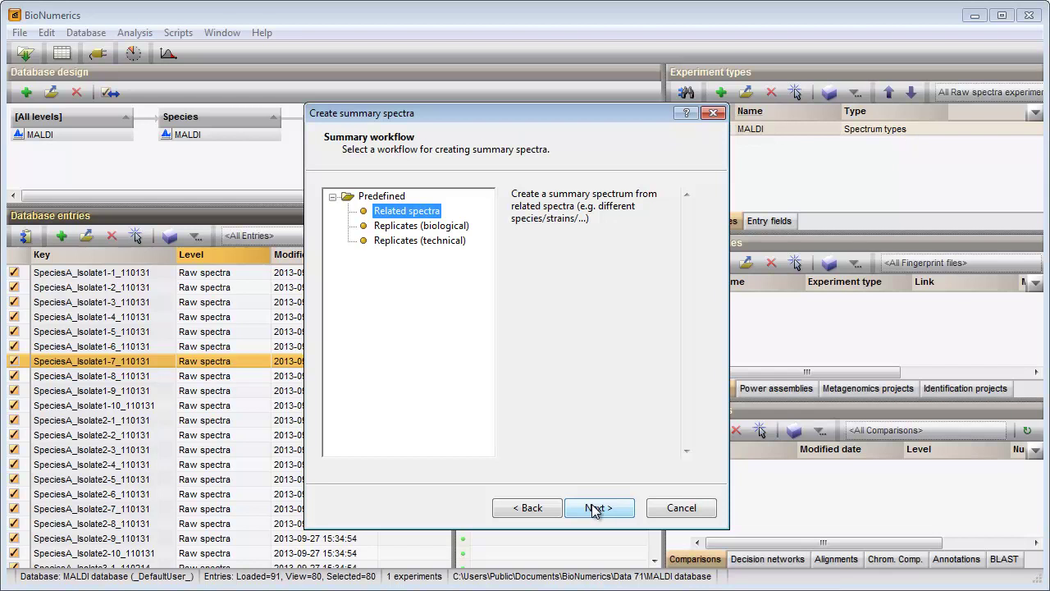
{"action": "left_click", "coordinate": [444, 245]}
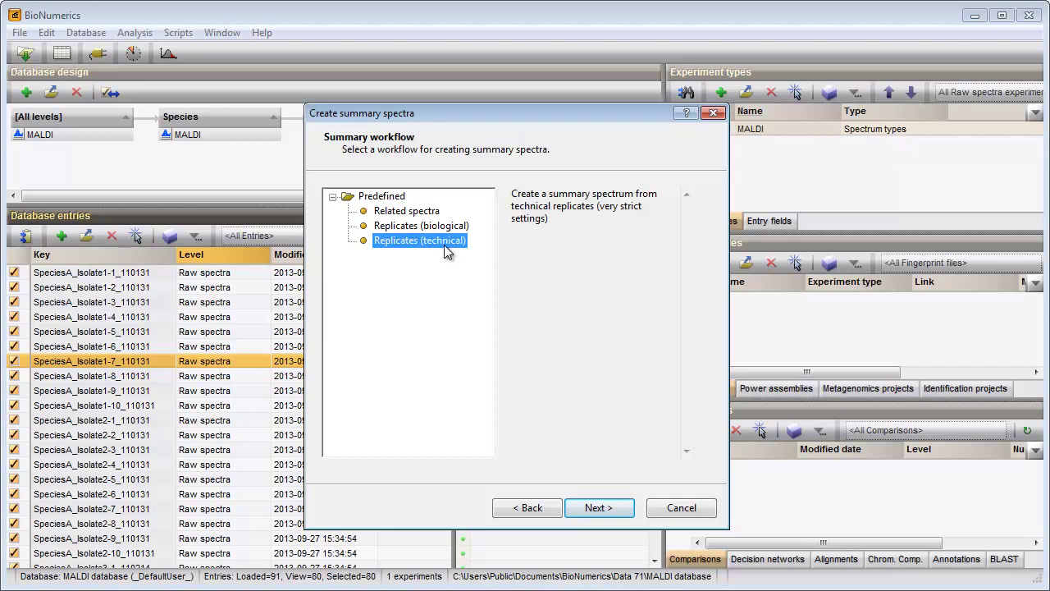
{"action": "left_click", "coordinate": [583, 508]}
{"action": "left_click", "coordinate": [582, 508]}
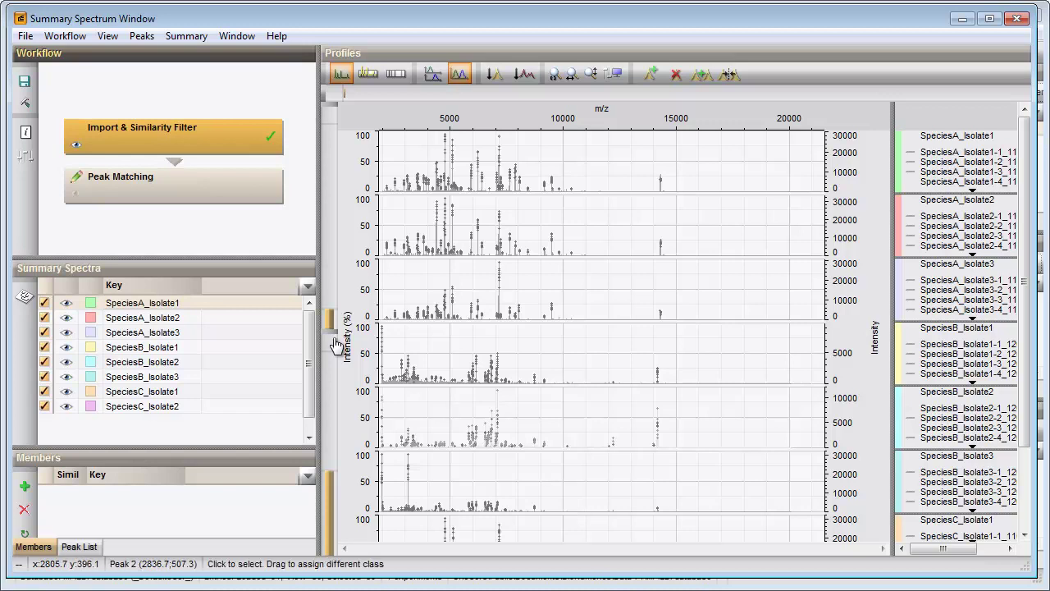
Step: Run Peak Matching across the eight isolate summary spectra
{"action": "left_click", "coordinate": [193, 197]}
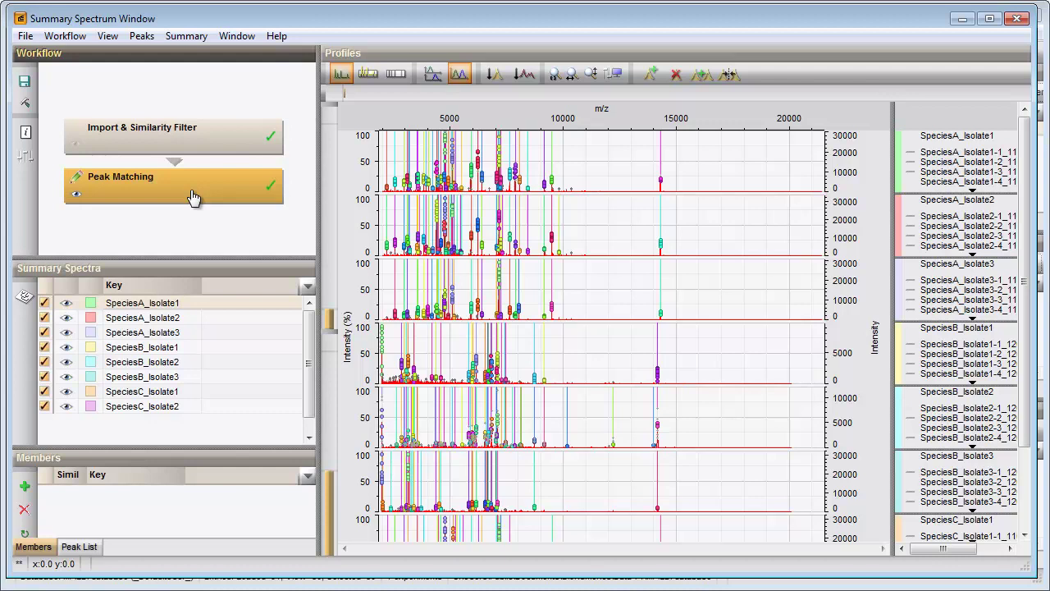
Step: Zoom the profiles to about m/z 6950–7350, then save the summary spectra and close the window
{"action": "left_click_drag", "start_coordinate": [346, 92], "coordinate": [582, 92]}
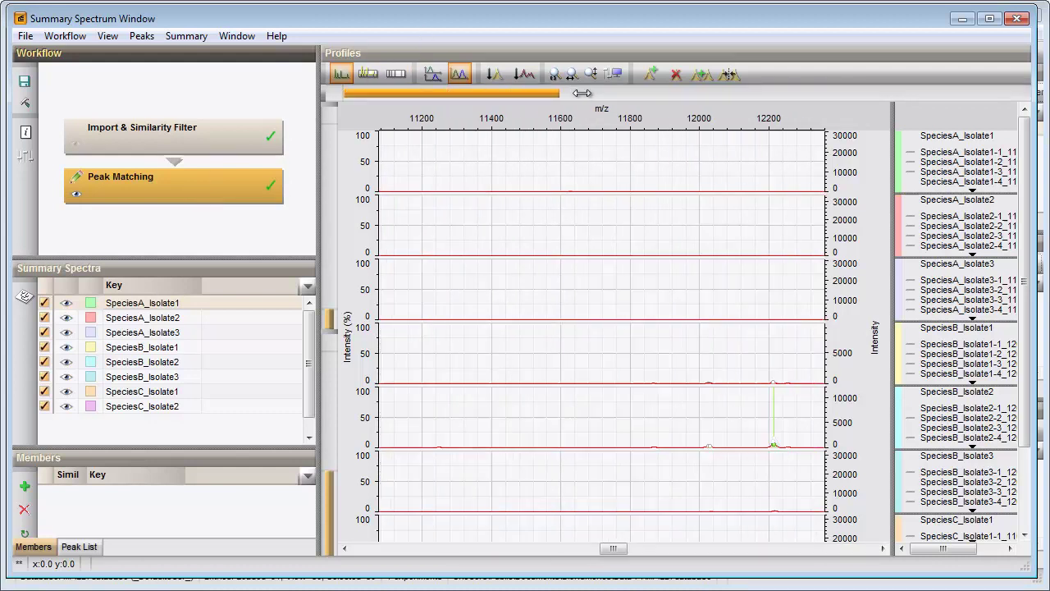
{"action": "left_click_drag", "start_coordinate": [614, 550], "coordinate": [492, 547]}
{"action": "left_click_drag", "start_coordinate": [332, 318], "coordinate": [331, 280]}
{"action": "left_click_drag", "start_coordinate": [327, 472], "coordinate": [325, 381]}
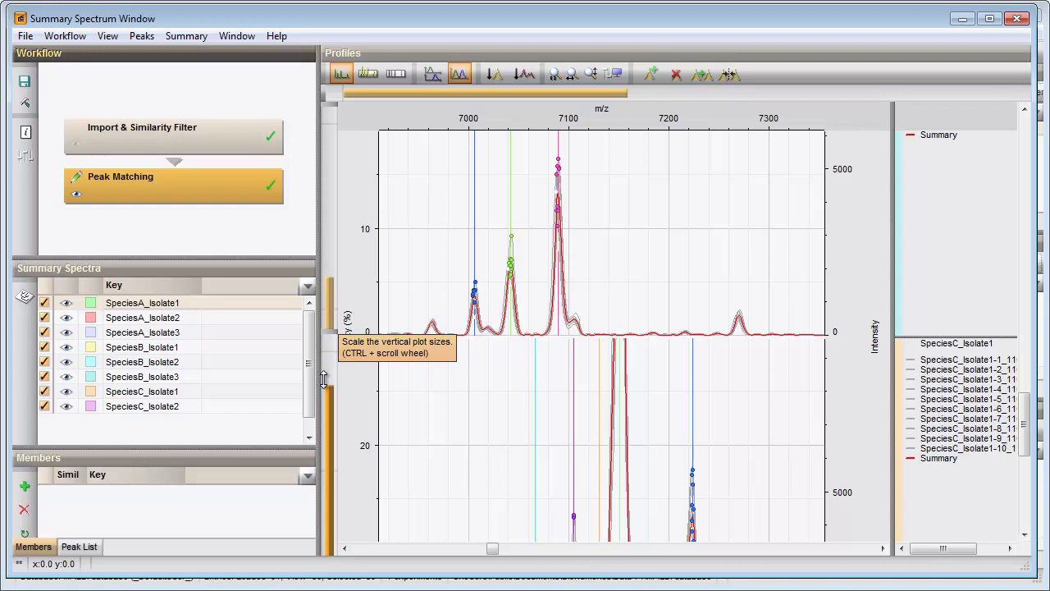
{"action": "left_click", "coordinate": [26, 84]}
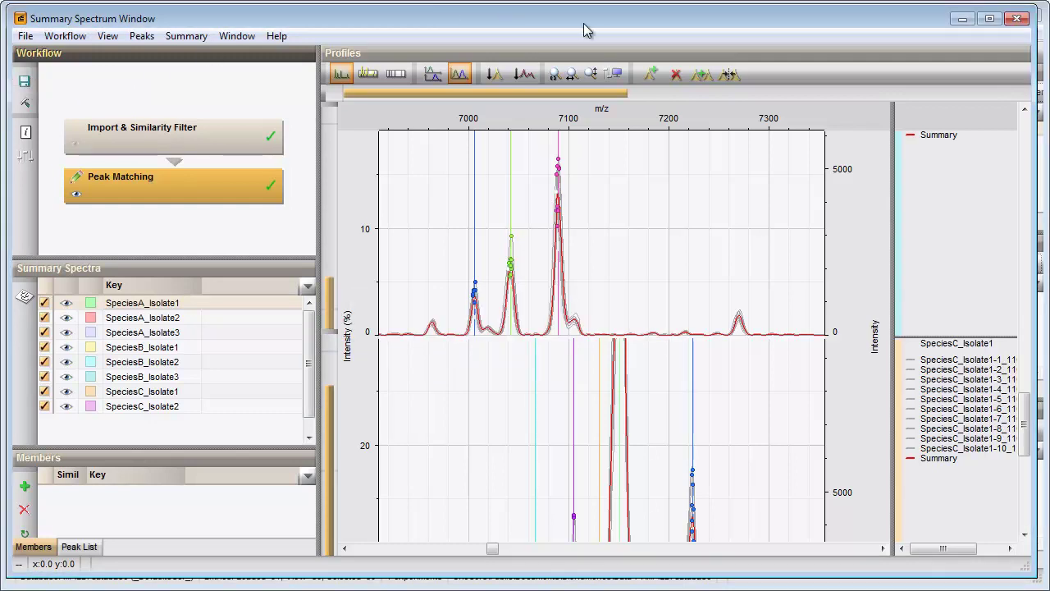
{"action": "left_click", "coordinate": [962, 18]}
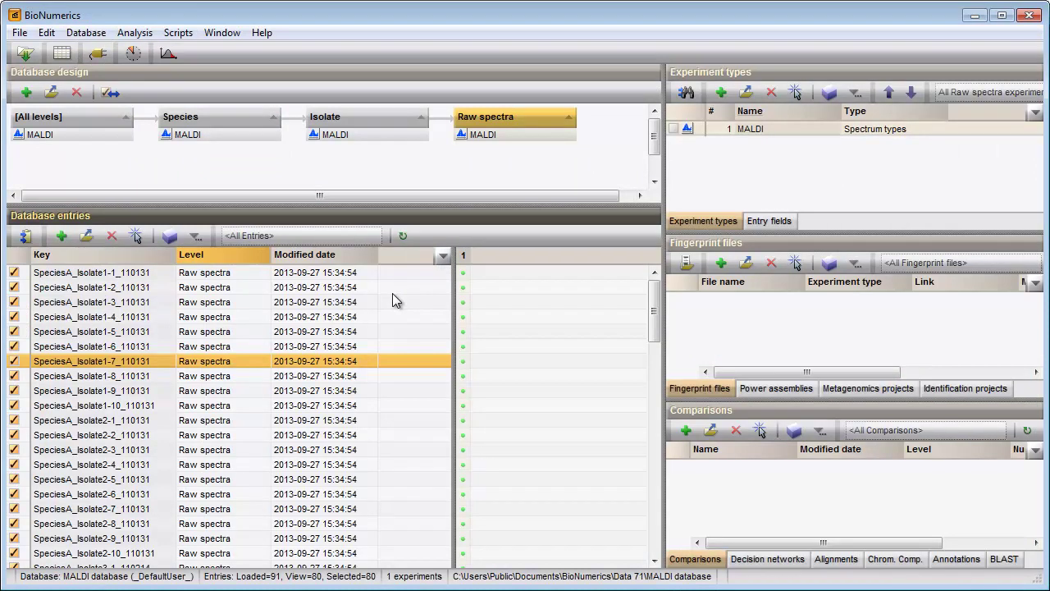
Step: Show the Isolate-level entries holding the eight new summary spectra
{"action": "left_click", "coordinate": [359, 118]}
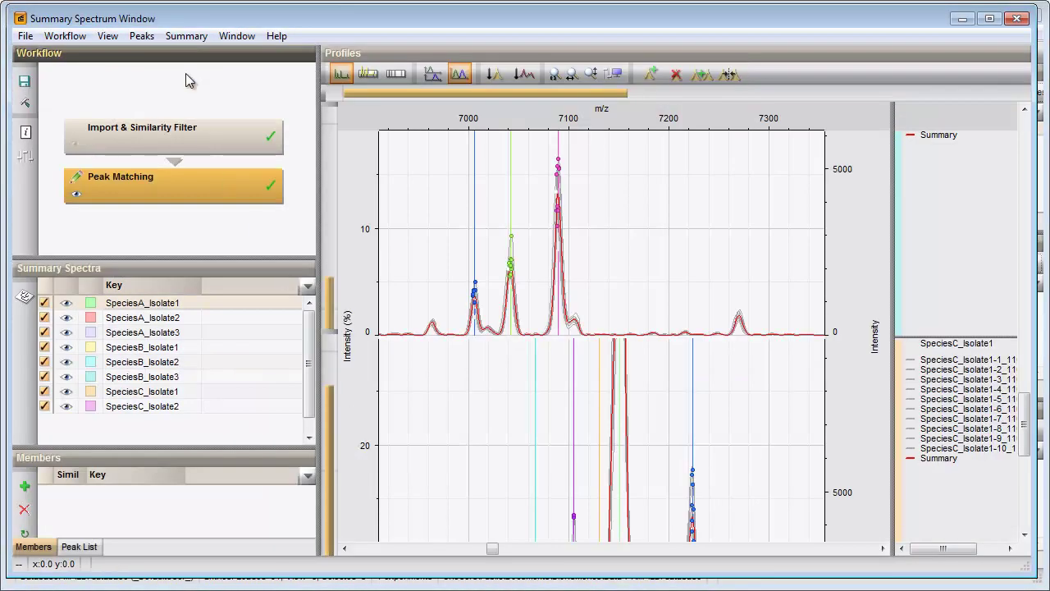
Step: Create a comparison from the summary spectra with 'Open comparison with member spectra' checked
{"action": "left_click", "coordinate": [185, 38]}
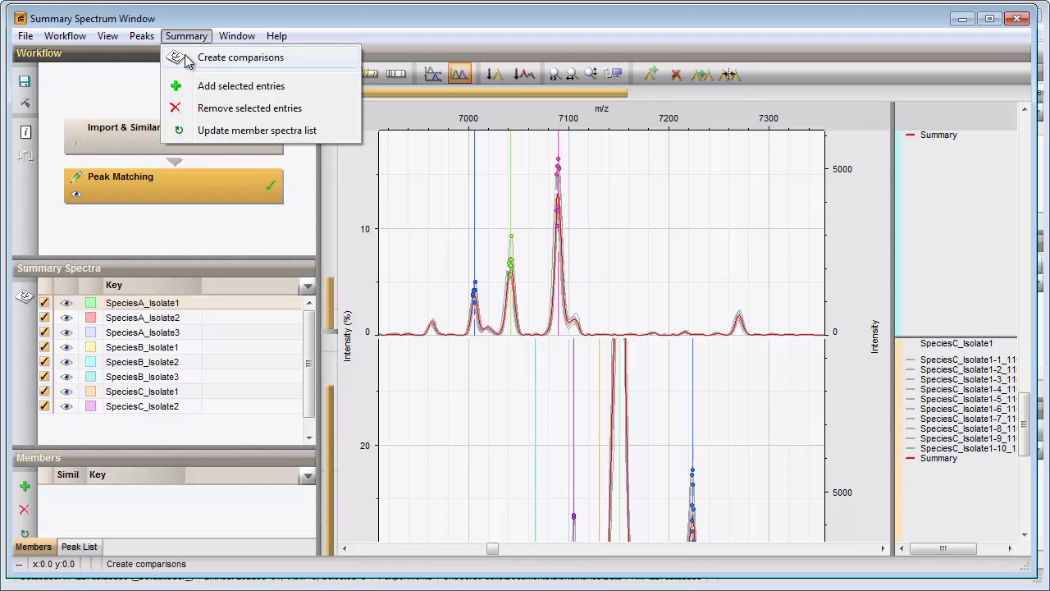
{"action": "left_click", "coordinate": [188, 59]}
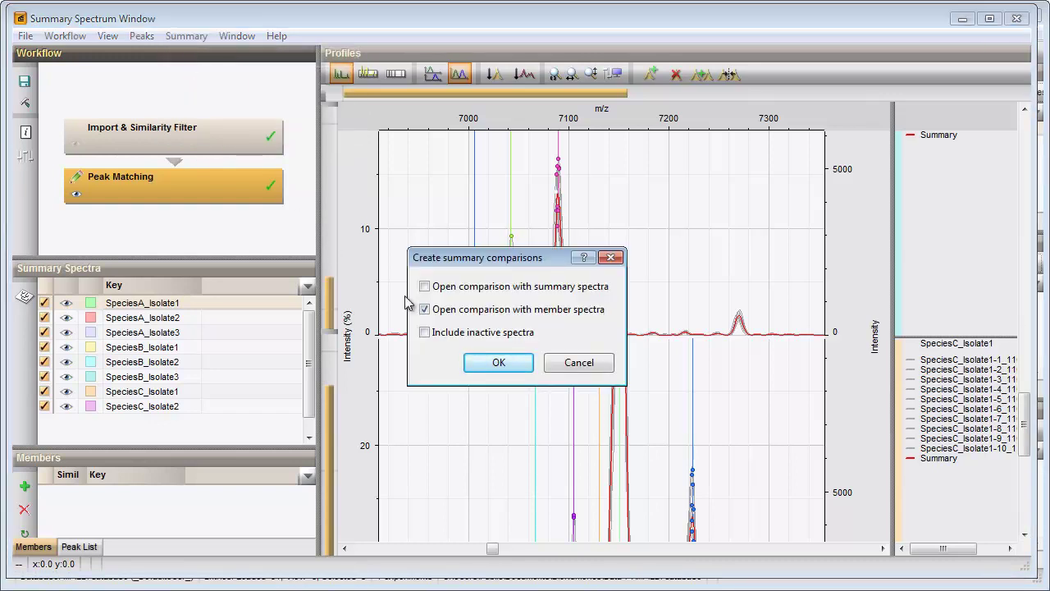
{"action": "left_click", "coordinate": [496, 364]}
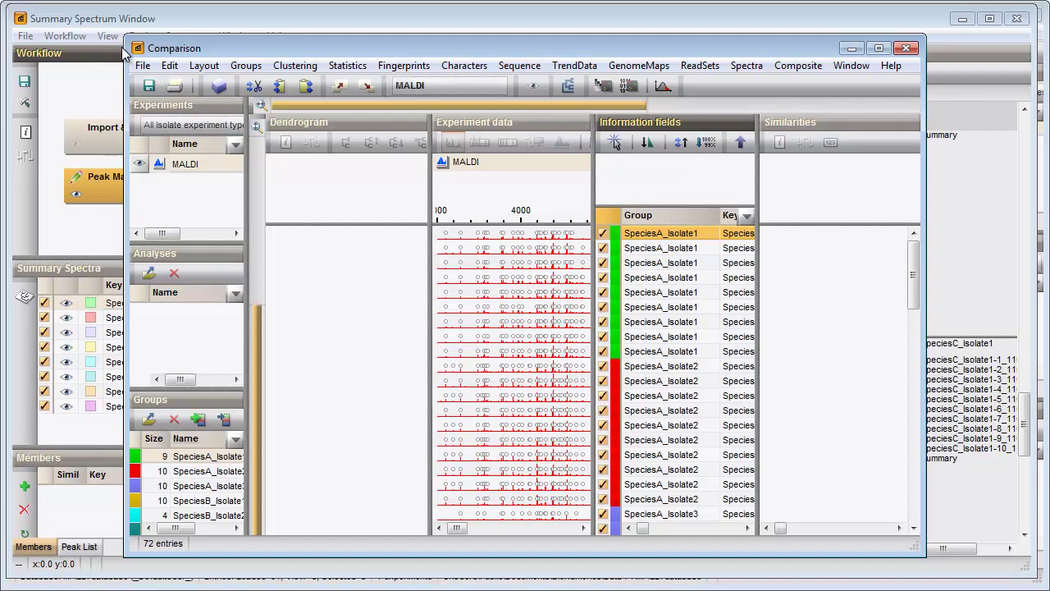
Step: Widen the Comparison window, information table and side panels so Level, Parent and all groups show
{"action": "left_click_drag", "start_coordinate": [124, 55], "coordinate": [16, 51]}
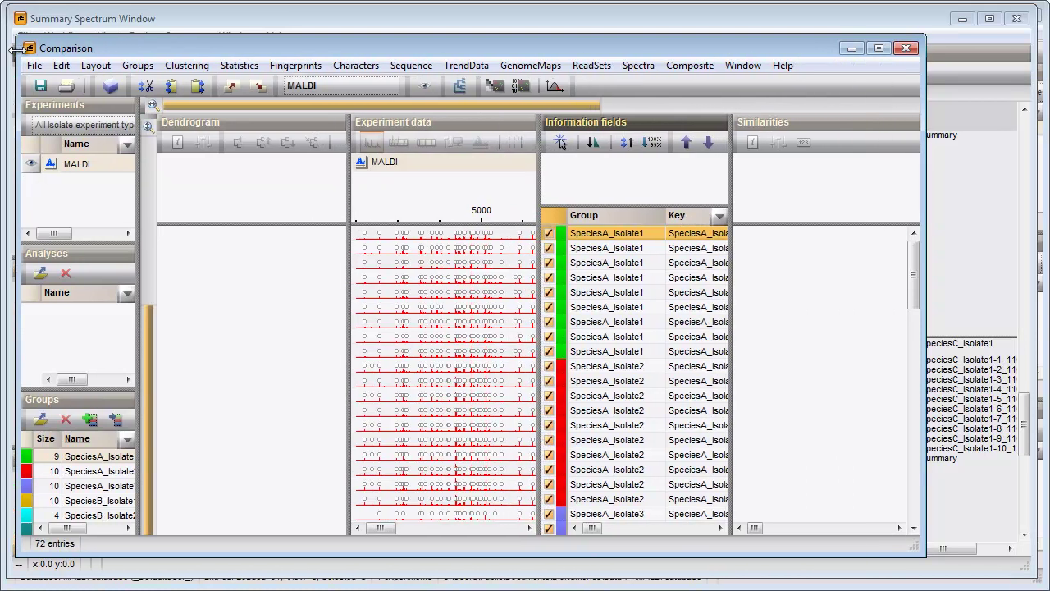
{"action": "left_click_drag", "start_coordinate": [924, 195], "coordinate": [1032, 191]}
{"action": "left_click_drag", "start_coordinate": [808, 175], "coordinate": [964, 176]}
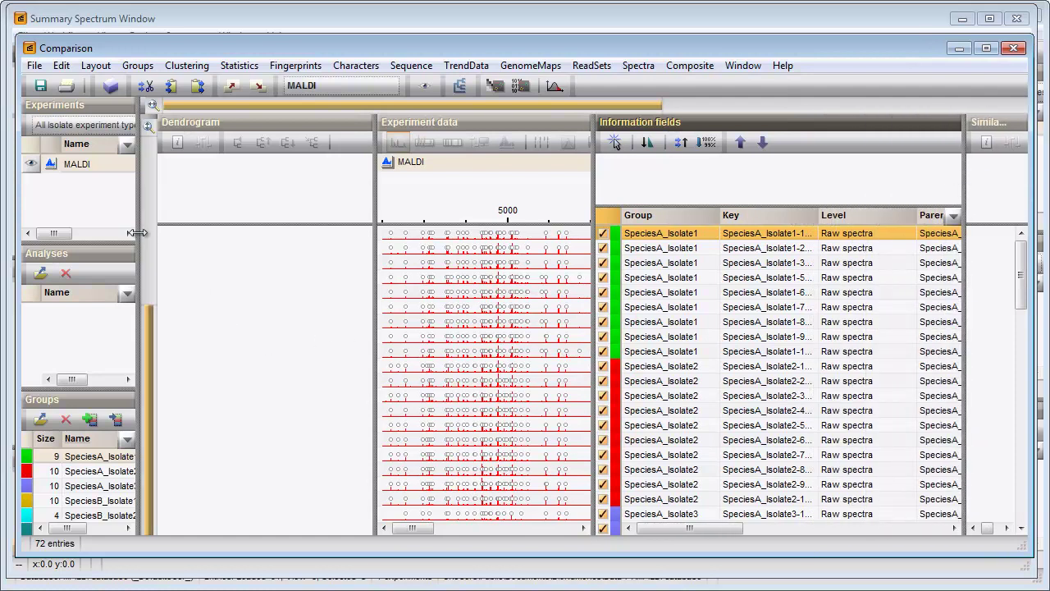
{"action": "left_click_drag", "start_coordinate": [144, 238], "coordinate": [223, 230]}
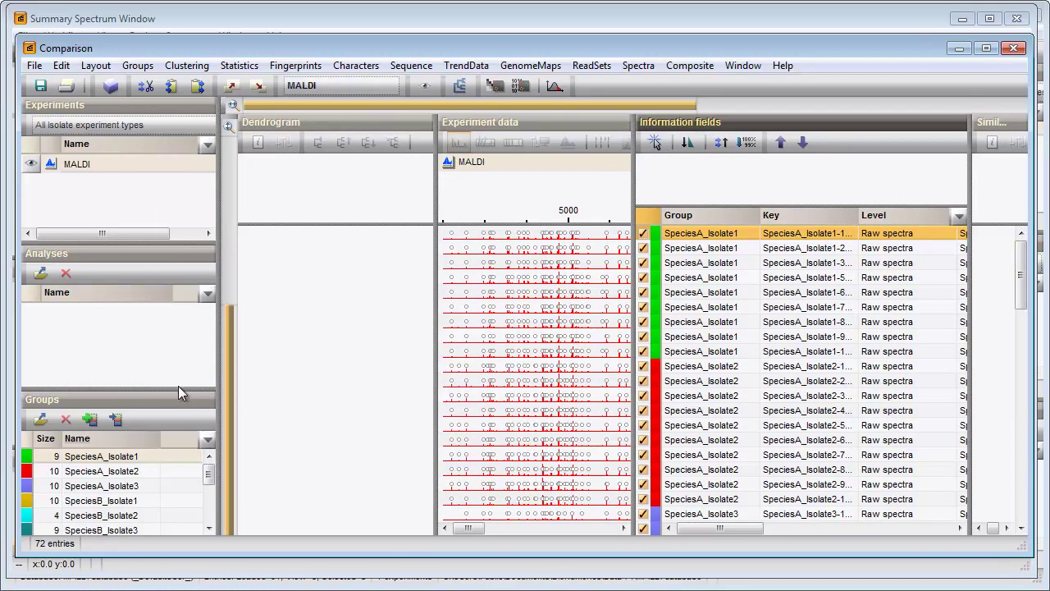
{"action": "left_click_drag", "start_coordinate": [179, 390], "coordinate": [187, 326]}
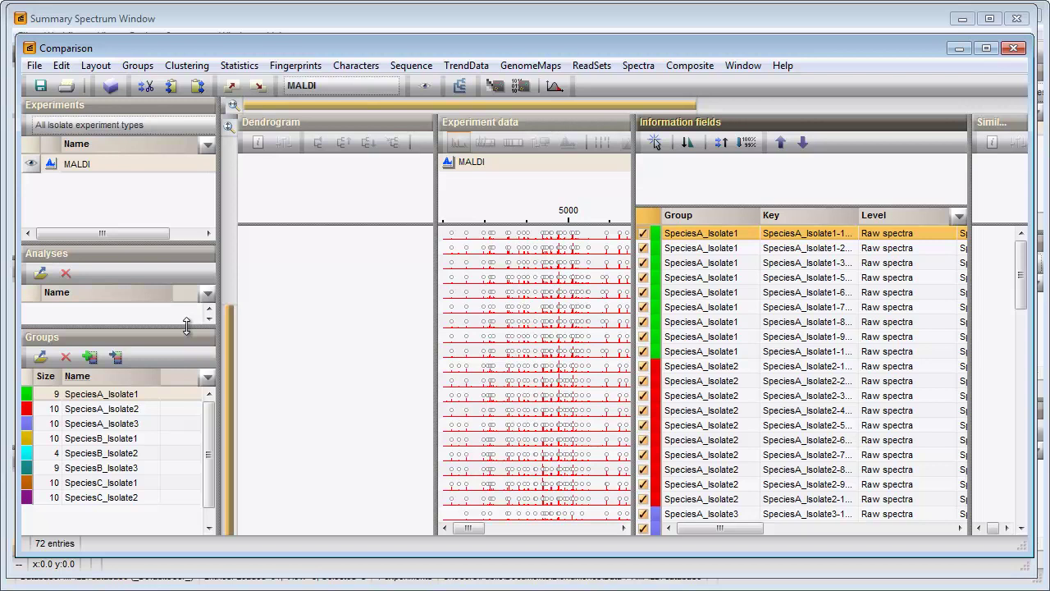
Step: Run a similarity-matrix cluster analysis with Pearson correlation and UPGMA
{"action": "left_click", "coordinate": [460, 85]}
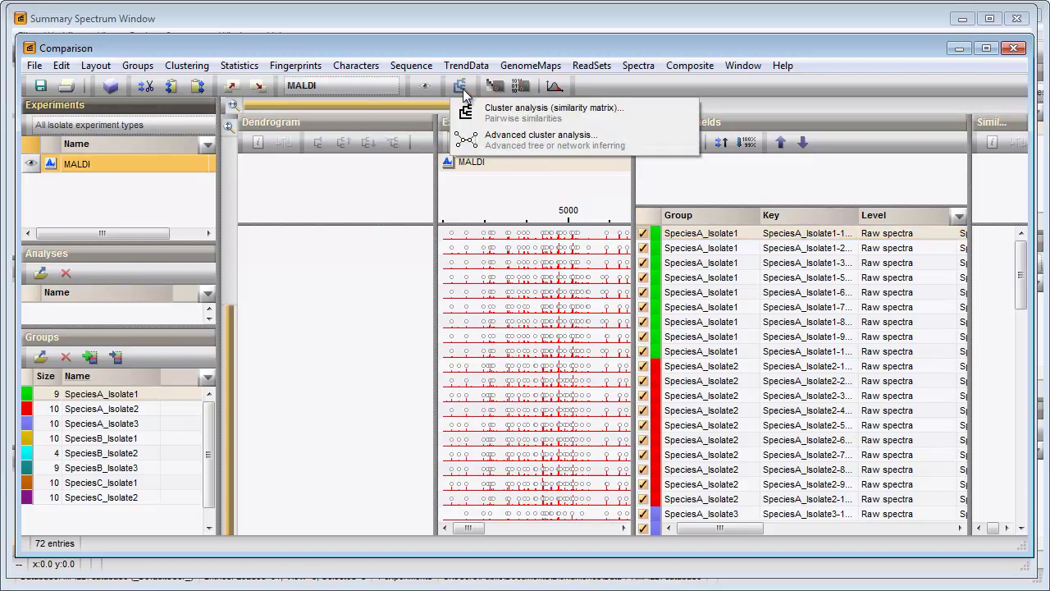
{"action": "left_click", "coordinate": [465, 107]}
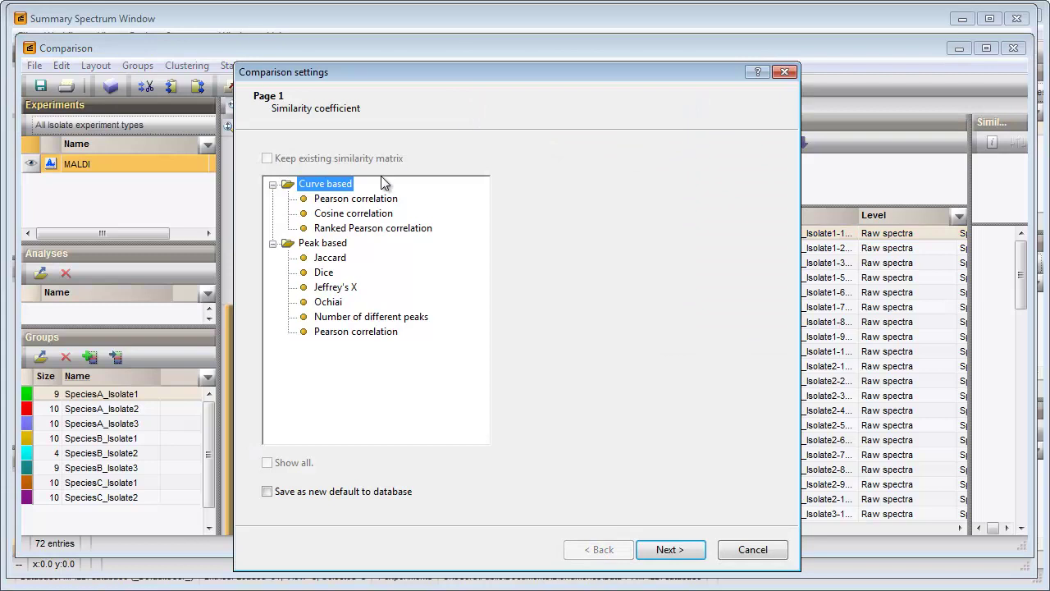
{"action": "left_click", "coordinate": [362, 198]}
{"action": "left_click", "coordinate": [667, 551]}
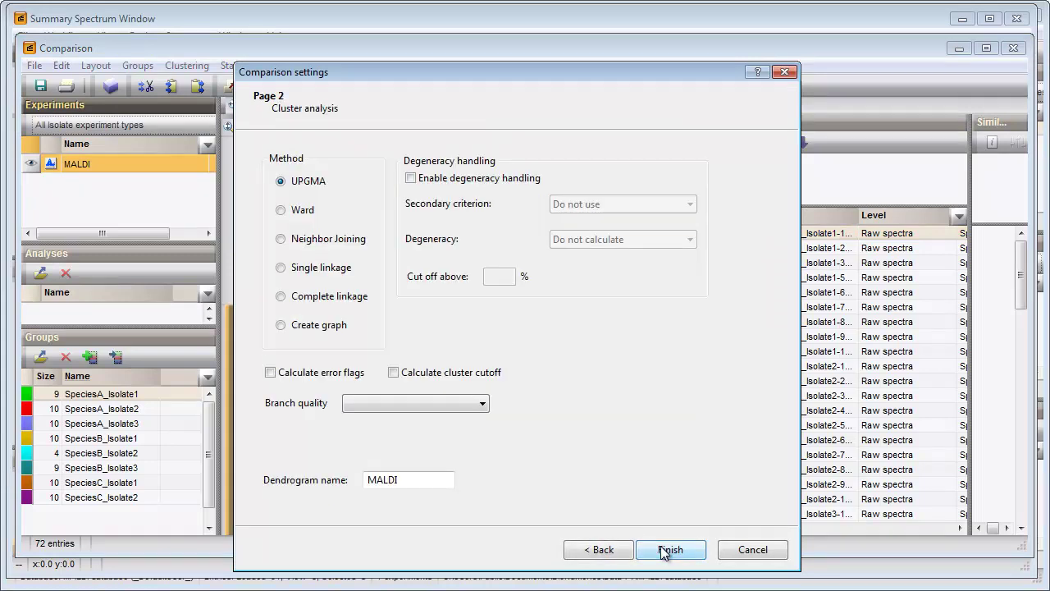
{"action": "left_click", "coordinate": [667, 550]}
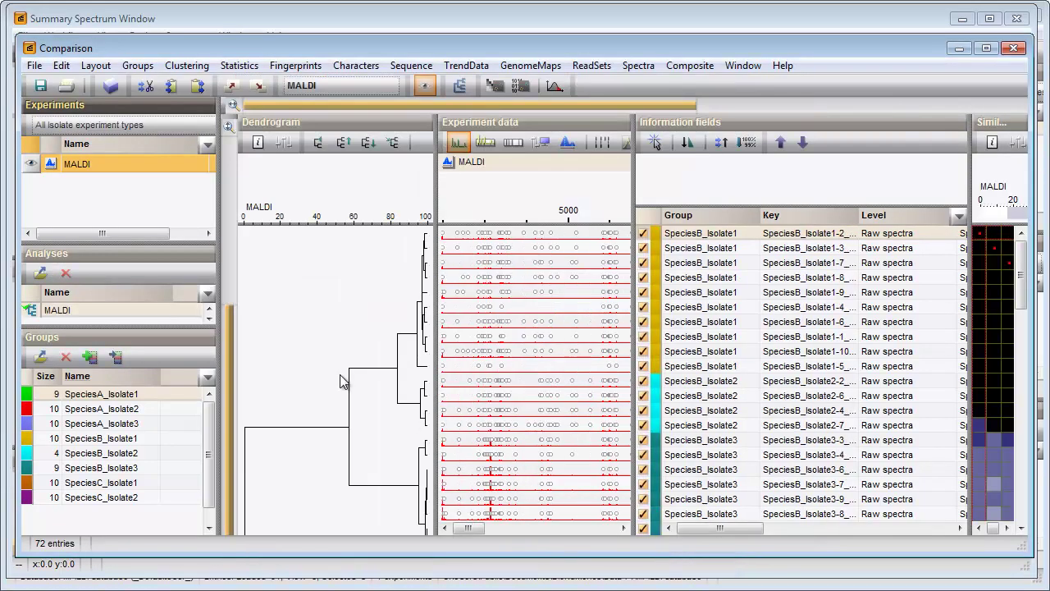
Step: Compress the dendrogram rows, shrink the header and enlarge the window to view all 72 entries
{"action": "left_click_drag", "start_coordinate": [230, 307], "coordinate": [230, 355]}
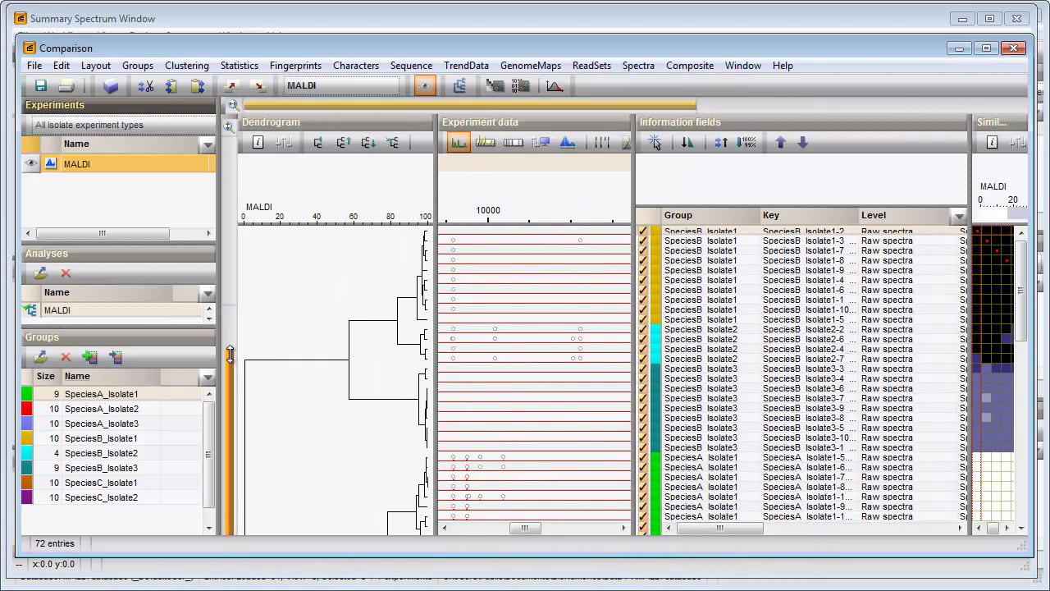
{"action": "left_click_drag", "start_coordinate": [306, 223], "coordinate": [330, 174]}
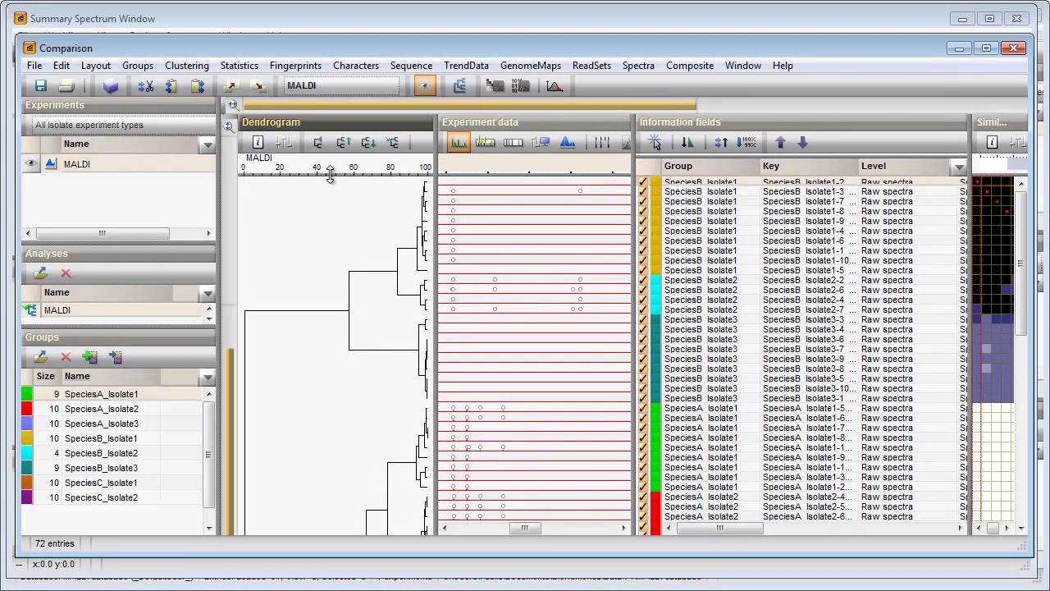
{"action": "left_click_drag", "start_coordinate": [534, 553], "coordinate": [531, 582]}
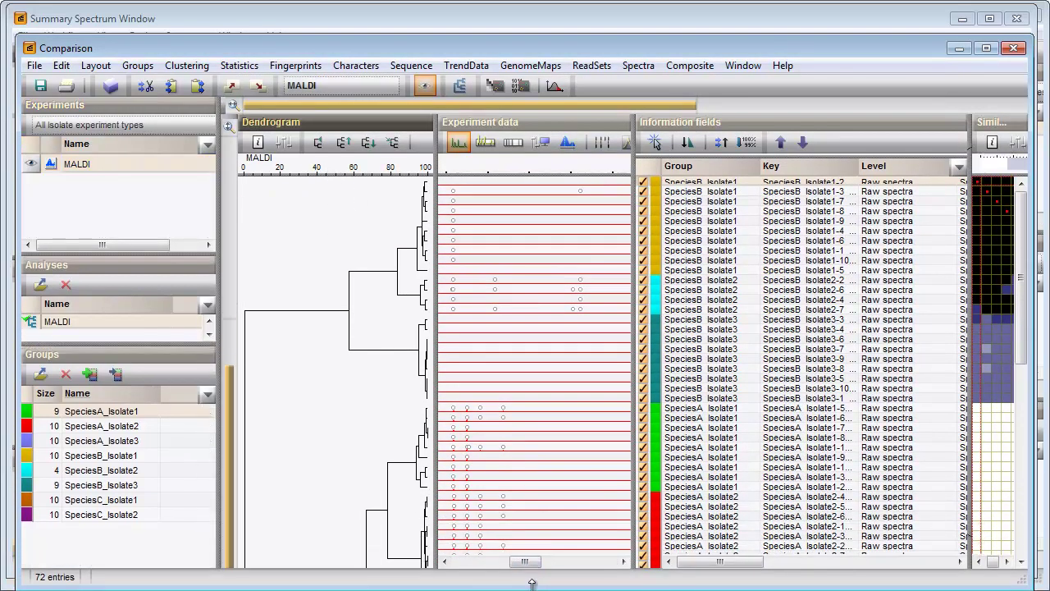
{"action": "left_click_drag", "start_coordinate": [231, 368], "coordinate": [231, 391]}
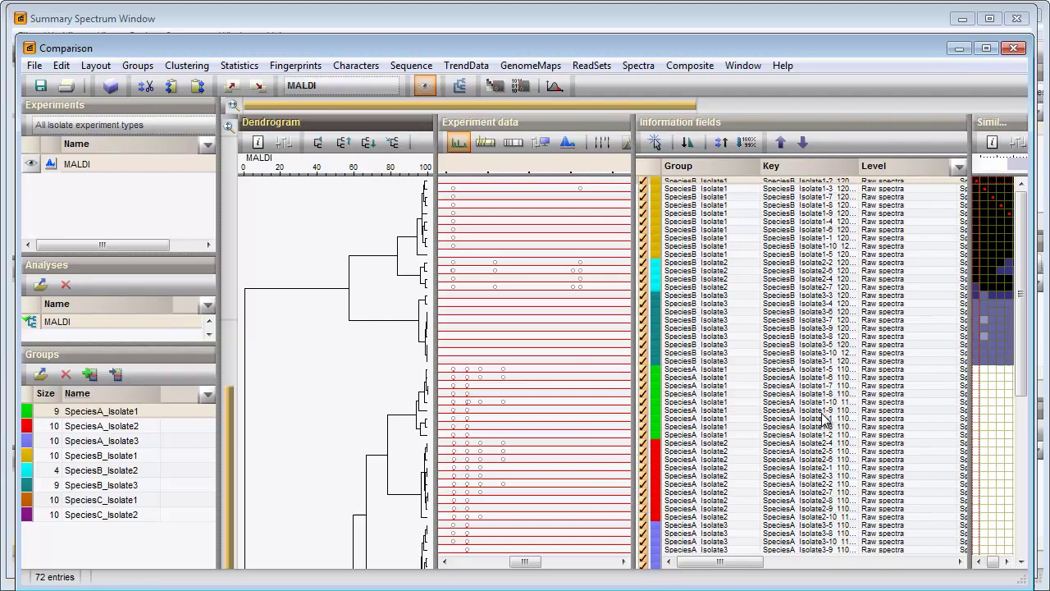
{"action": "scroll", "coordinate": [825, 420], "scroll_direction": "down", "scroll_amount": 10}
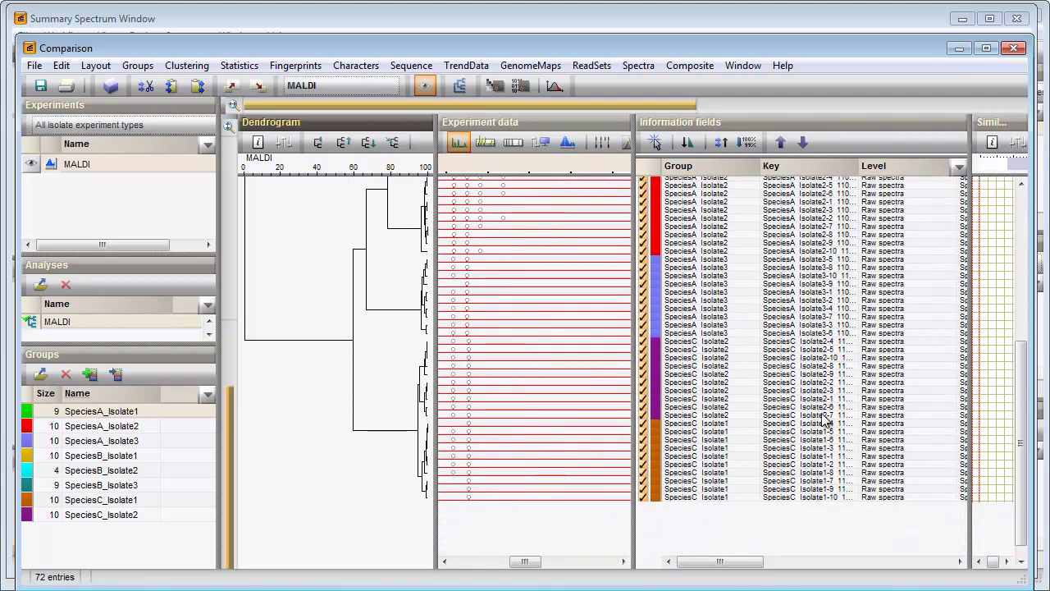
{"action": "scroll", "coordinate": [824, 420], "scroll_direction": "up", "scroll_amount": 2}
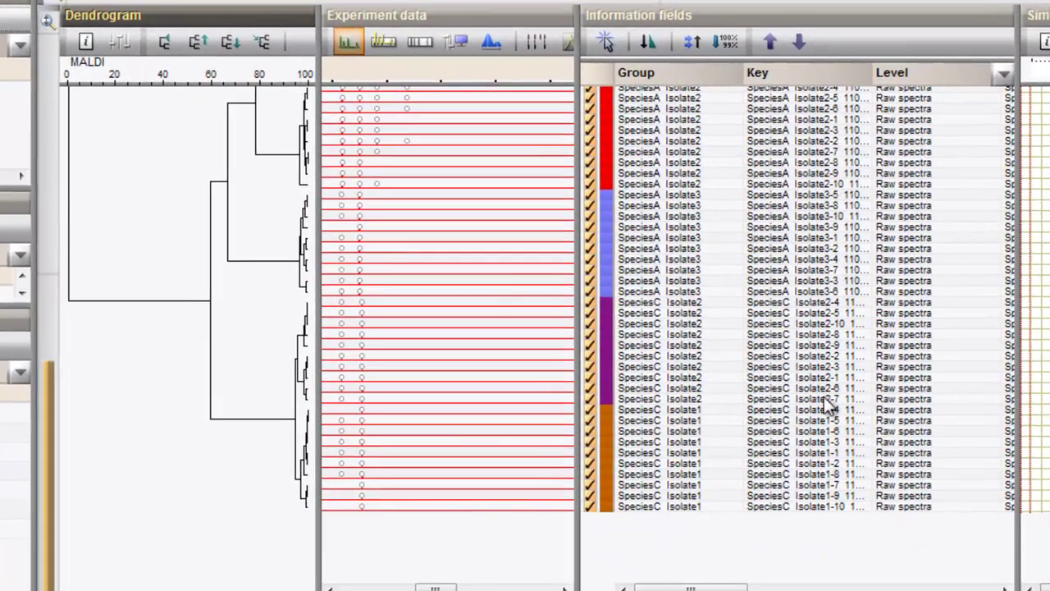